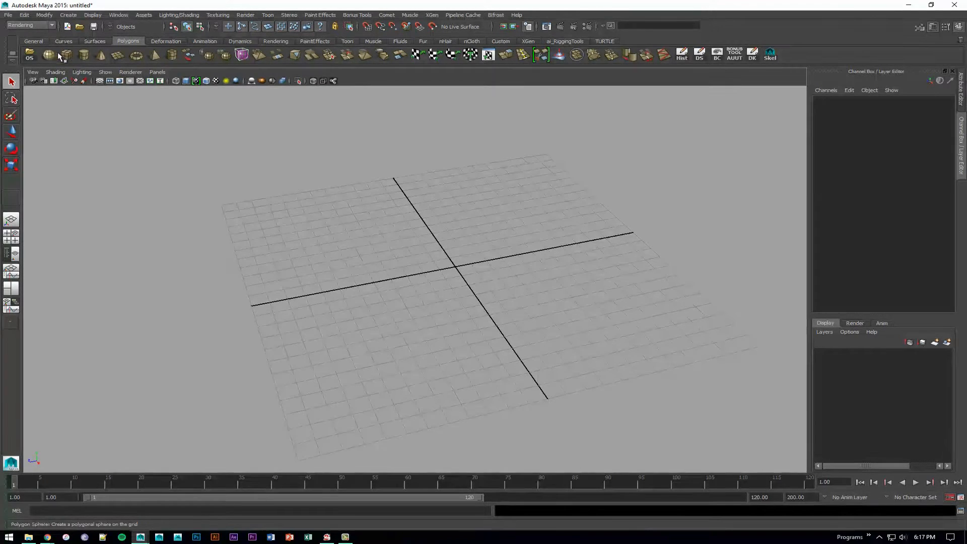
Create a polygon cylinder at the grid origin
left_click(78, 59)
left_click_drag(440, 261, 452, 233, "alt")
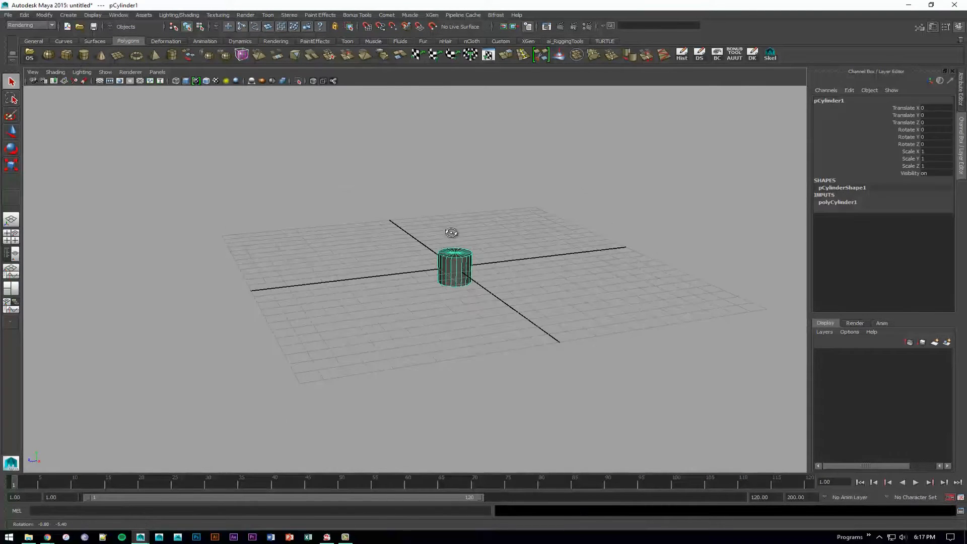
key("w")
left_click_drag(457, 269, 506, 263, "alt")
scroll(573, 291, "up", 4)
left_click_drag(575, 292, 432, 280, "alt")
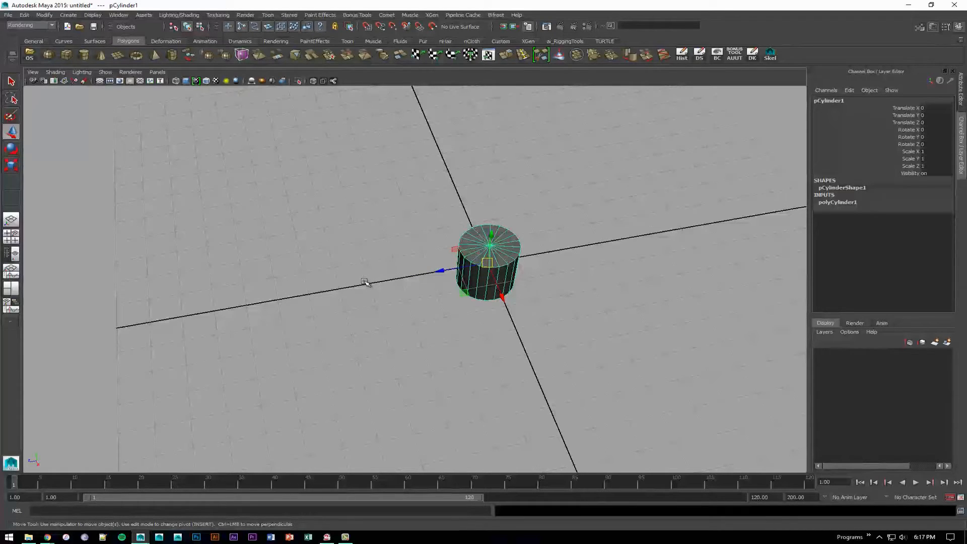
left_click_drag(447, 289, 411, 258, "alt")
Pull a vertical side edge of the cylinder outward, shorten it vertically and raise it toward the cap
key("F8")
key("F10")
left_click(473, 234)
key("r")
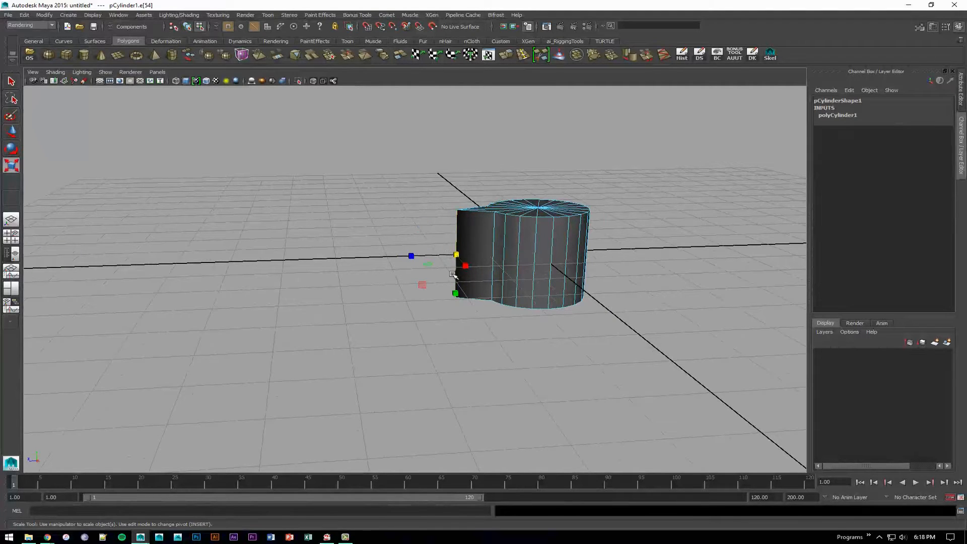
mouse_move(456, 294)
left_mouse_down()
mouse_move(458, 276)
mouse_move(458, 287)
left_mouse_up()
key("w")
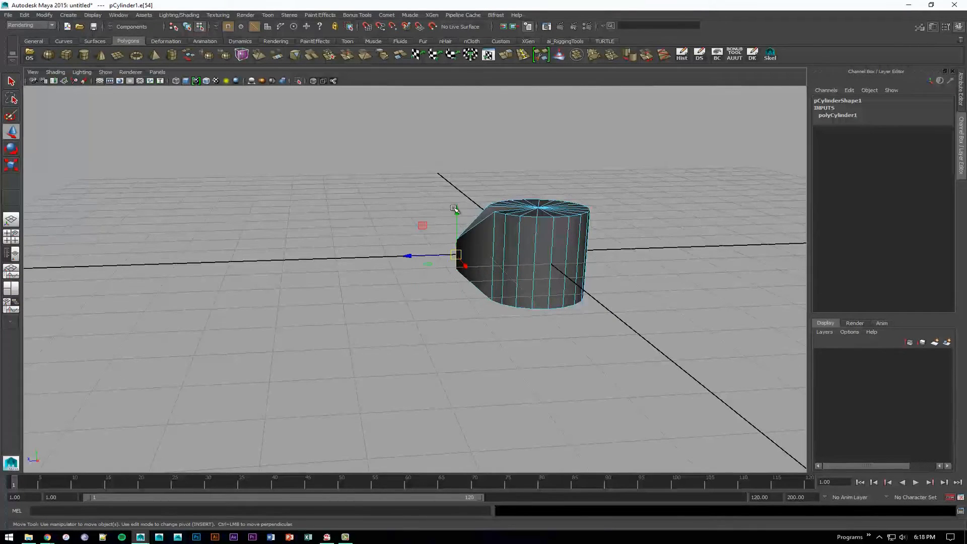
left_click_drag(458, 209, 415, 224)
key("F8")
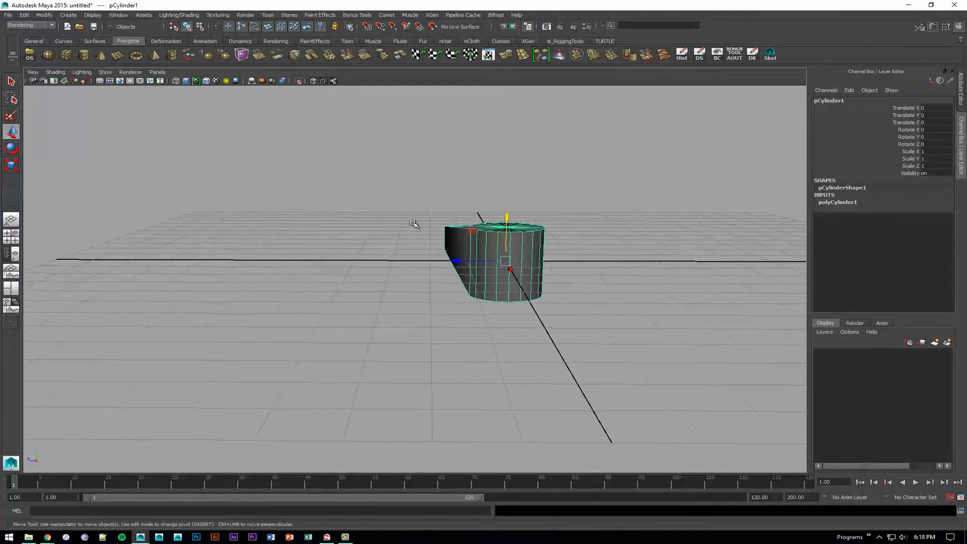
Examine the deformed cylinder in the four-view layout and from several perspective angles
left_click_drag(501, 275, 510, 320, "alt")
key("space")
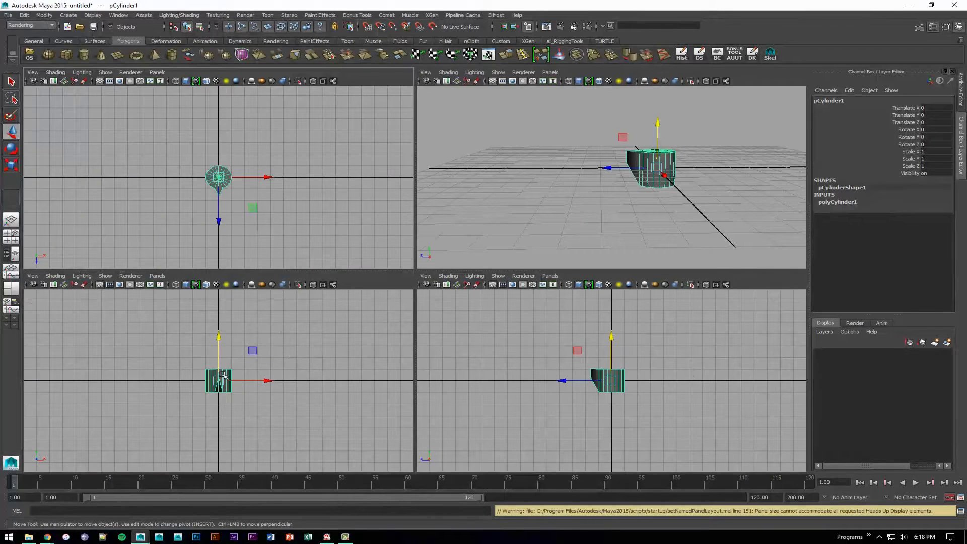
scroll(283, 391, "up", 5)
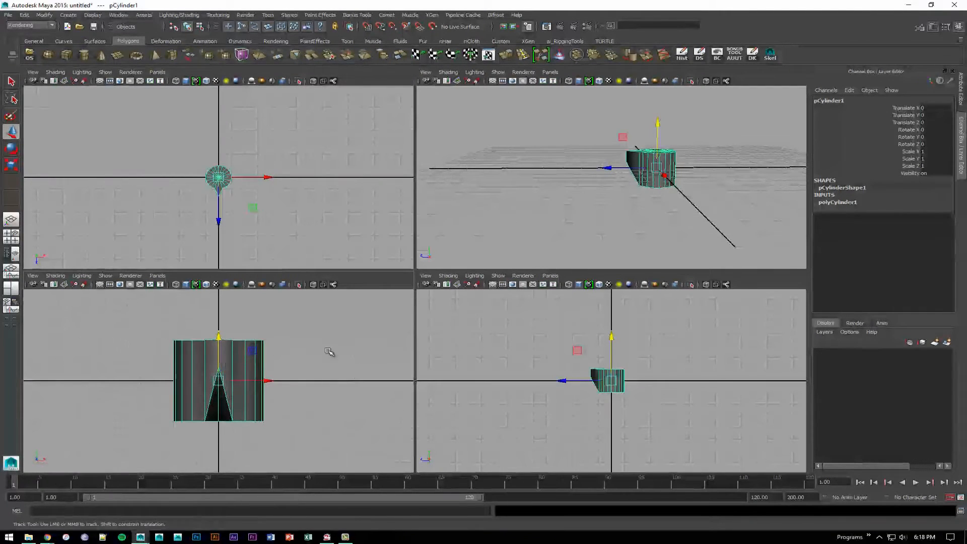
scroll(566, 378, "up", 3)
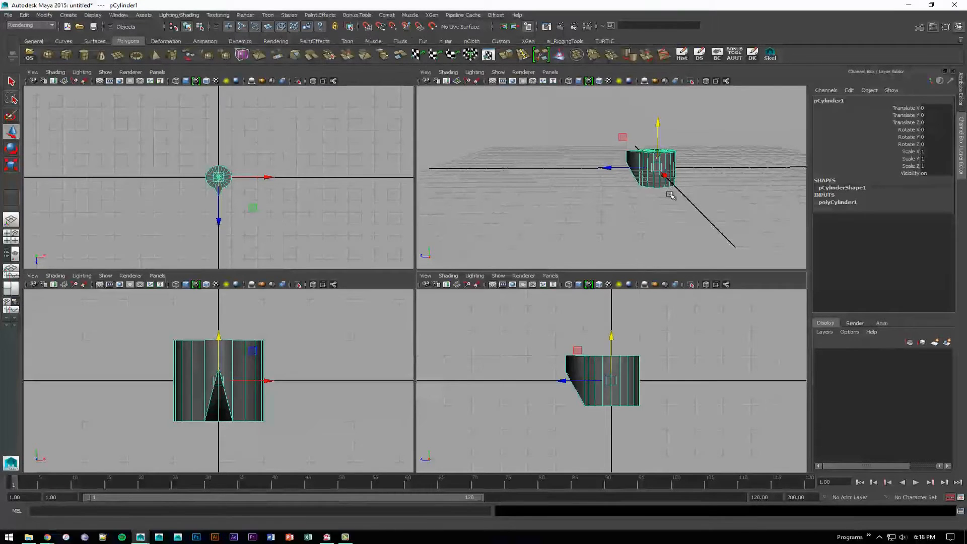
key("space")
key("f")
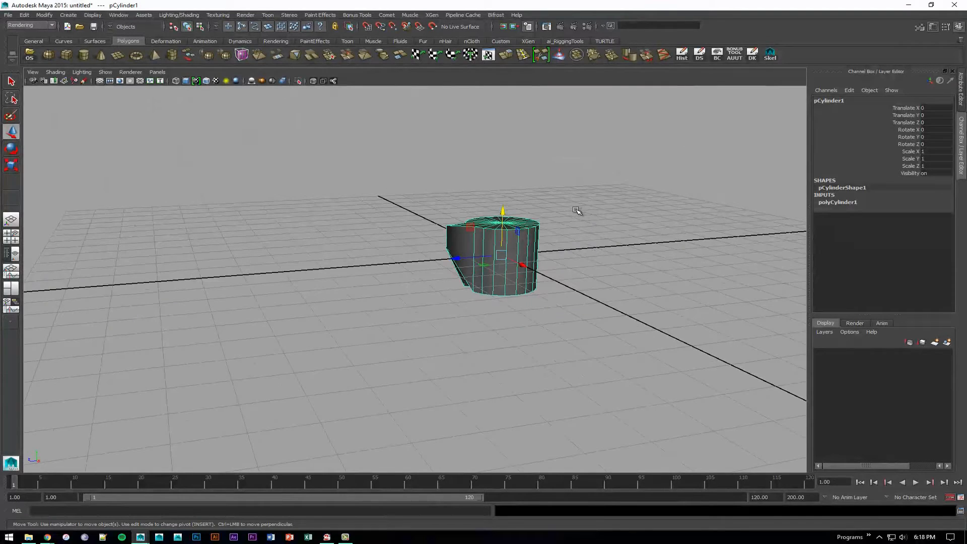
right_click_drag(597, 306, 401, 259, "alt")
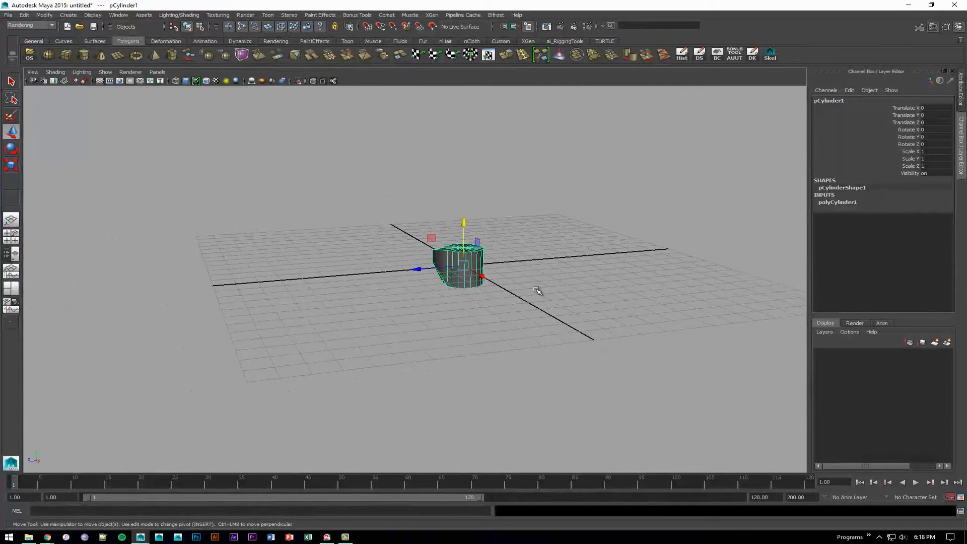
left_click_drag(548, 288, 466, 294, "alt")
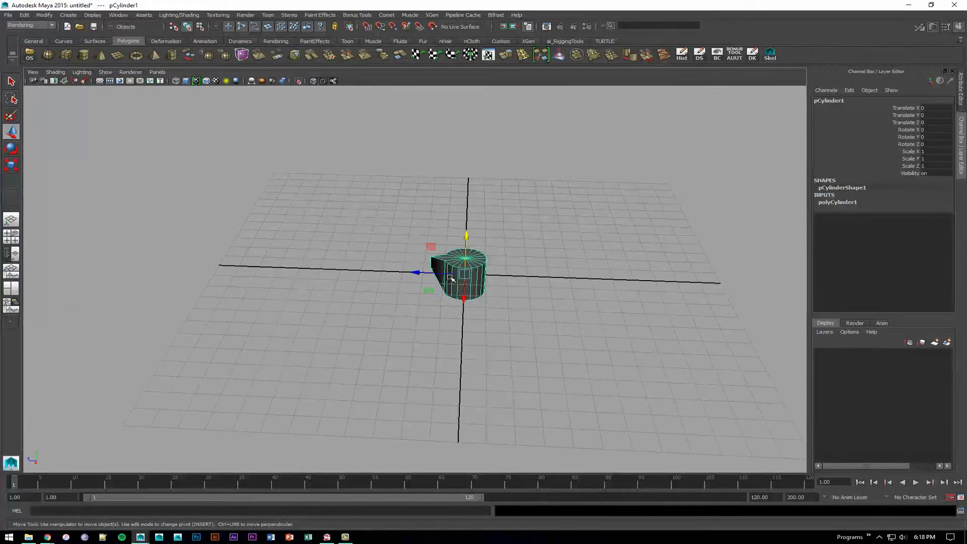
left_click_drag(467, 276, 502, 269, "alt")
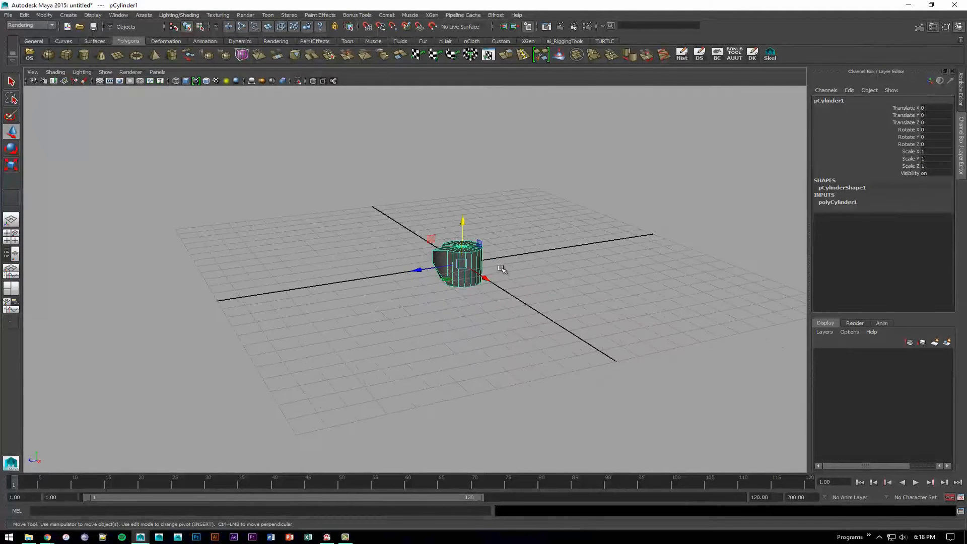
Delete the deformed cylinder from the scene
left_click(499, 259)
left_click(464, 258)
key("Delete")
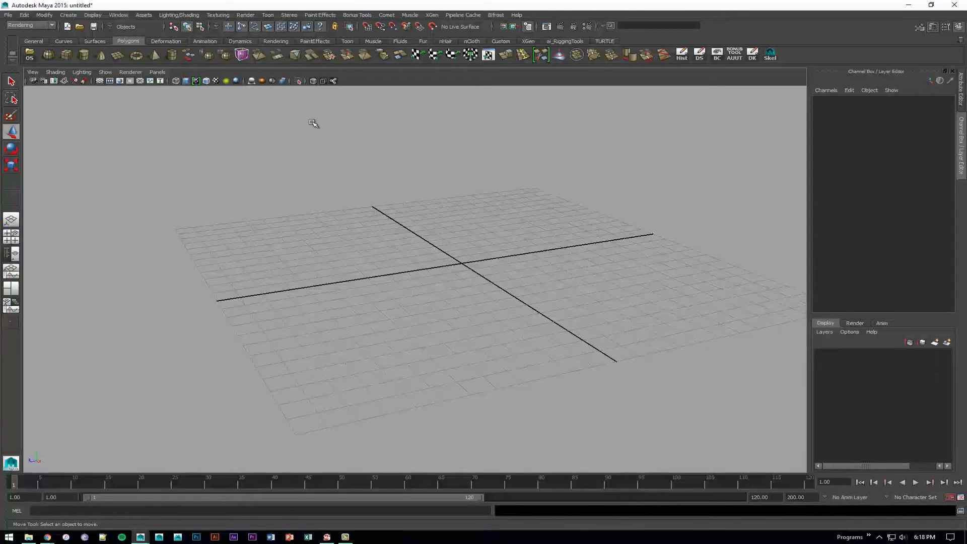
Create a polygon cube at the origin and divide it into two subdivisions across its width
left_click(67, 56)
left_click_drag(292, 153, 491, 176, "alt")
right_click_drag(491, 177, 627, 259, "alt")
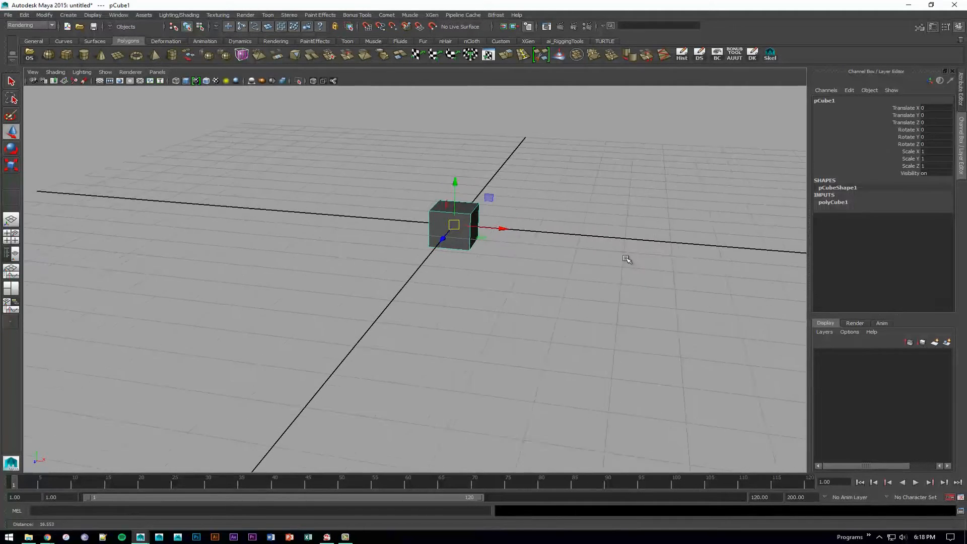
middle_click_drag(517, 235, 504, 298, "alt")
right_click_drag(503, 298, 557, 315, "alt")
middle_click_drag(557, 315, 554, 295, "alt")
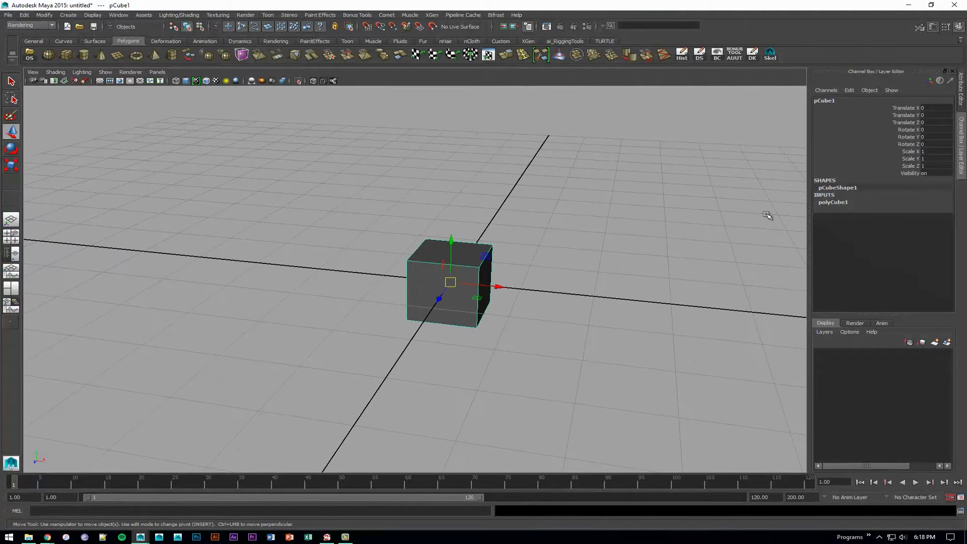
left_click(864, 203)
left_click(897, 231)
middle_click_drag(669, 216, 628, 220)
Delete all faces of the cube's negative-X half and return to object mode
left_click_drag(521, 228, 423, 192, "alt")
key("F8")
left_click(397, 236)
key("w")
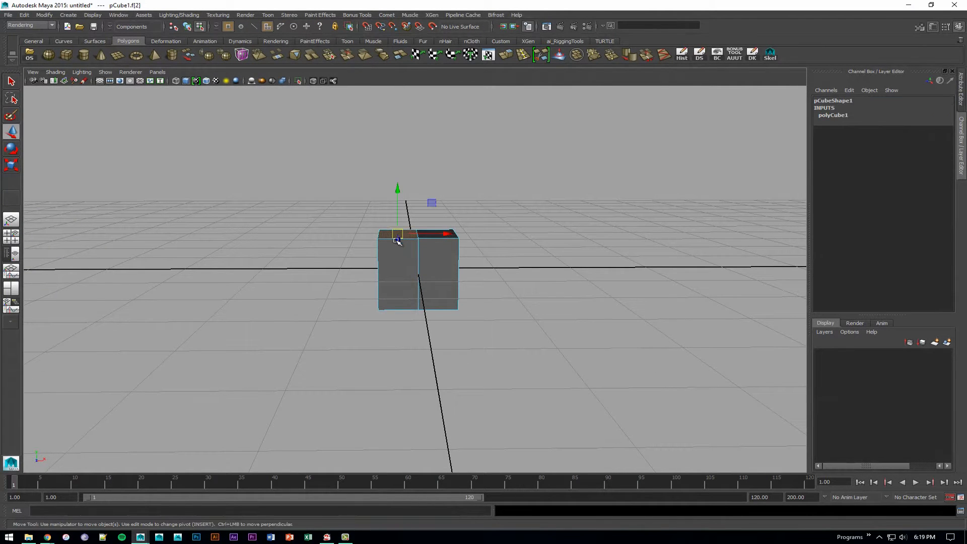
left_click_drag(310, 196, 398, 335)
left_click_drag(488, 298, 475, 282, "alt")
left_click(280, 285)
key("F8")
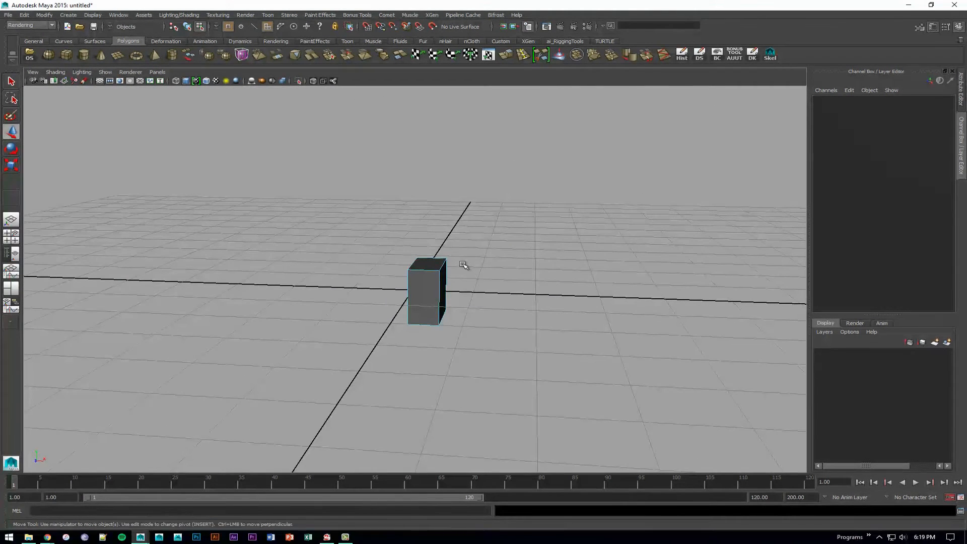
Undo the half-cube's diagonal move and raise it straight up along Y to about 7.56 units in the front view
left_click_drag(501, 248, 459, 286, "alt")
key("space")
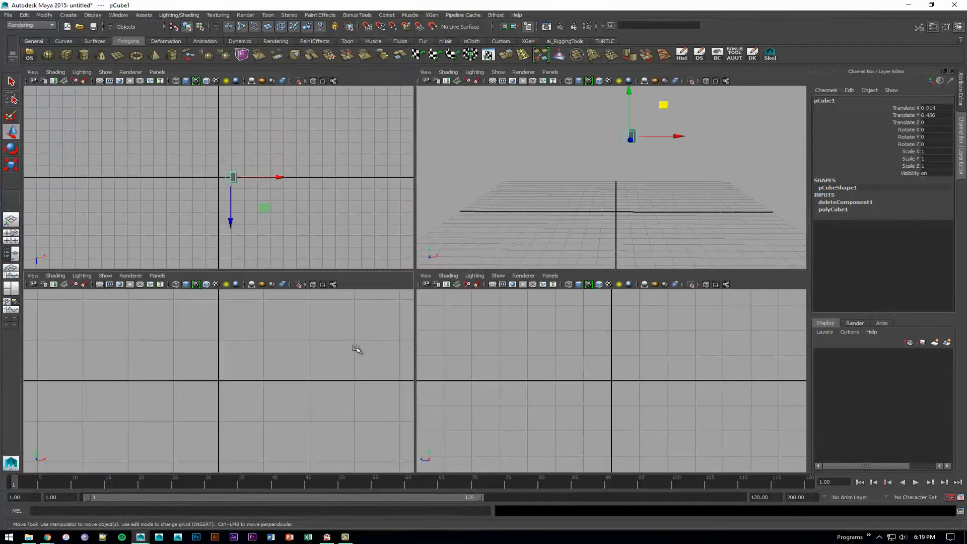
key("space")
scroll(371, 227, "down", 3)
key("ctrl+z")
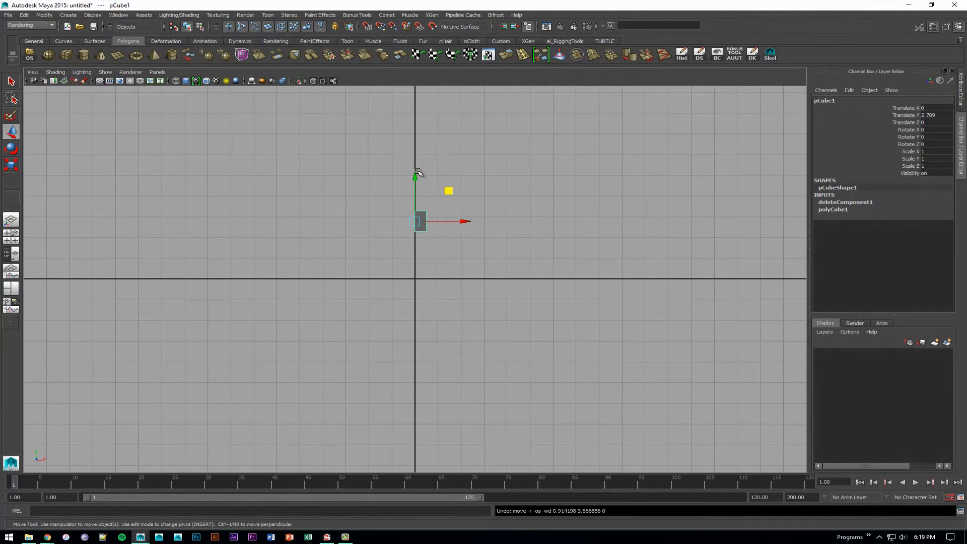
left_click_drag(417, 177, 541, 94)
key("space")
key("space")
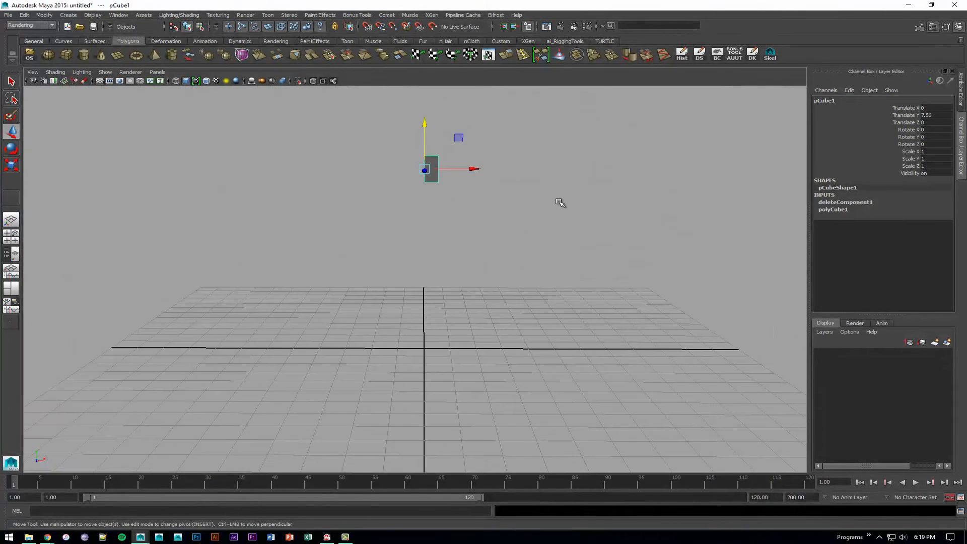
Freeze the half-cube's transformations and delete its construction history
left_click_drag(559, 203, 529, 248, "alt")
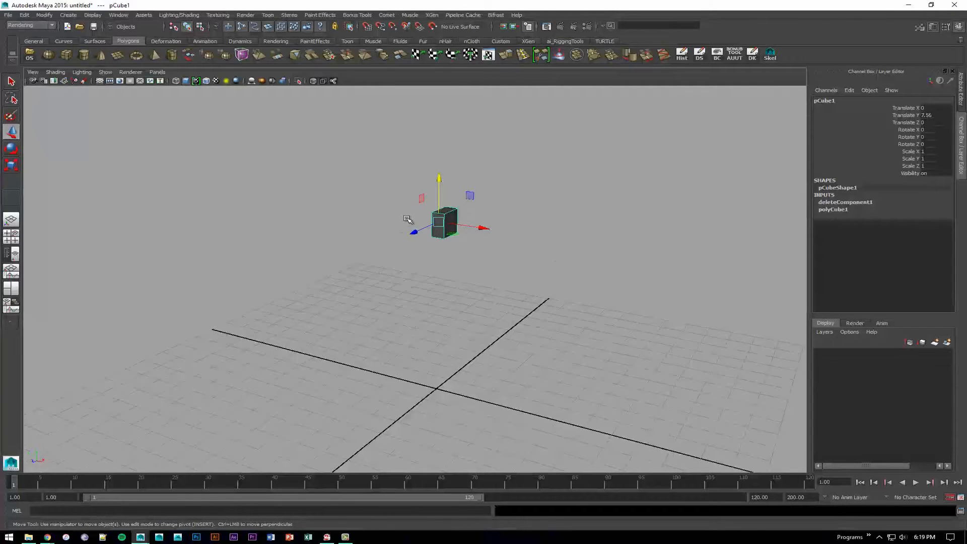
left_click_drag(527, 255, 516, 262, "alt")
middle_click_drag(522, 229, 533, 227, "alt")
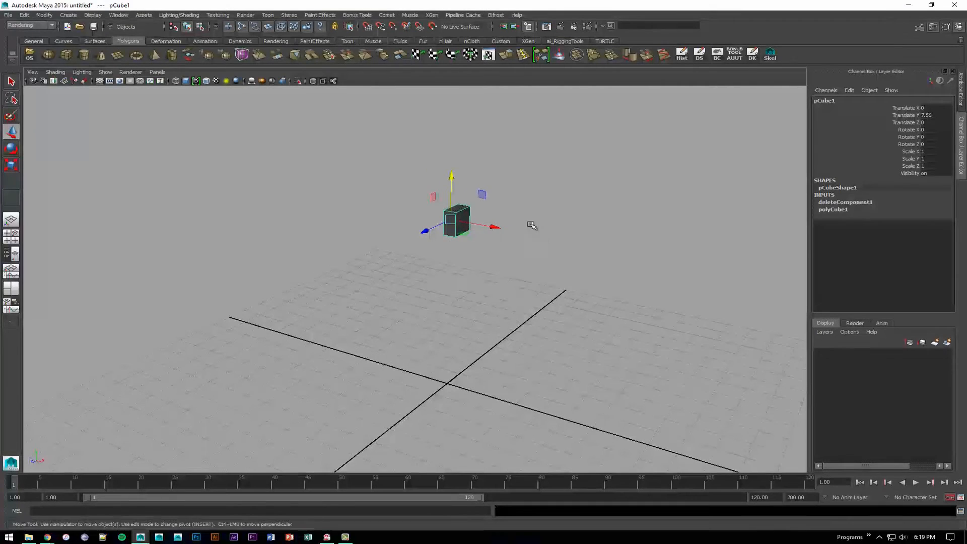
left_click(40, 15)
left_click(63, 47)
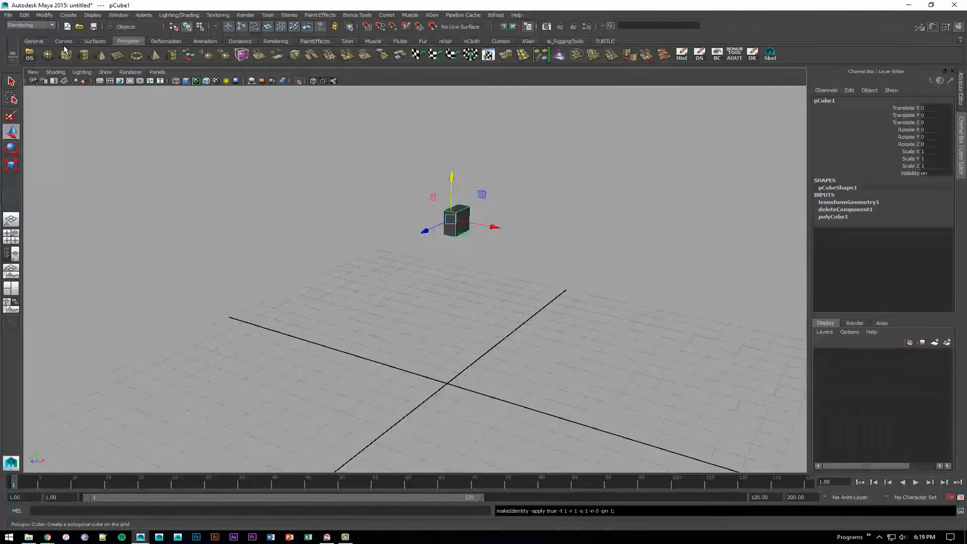
left_click(25, 15)
mouse_move(104, 108)
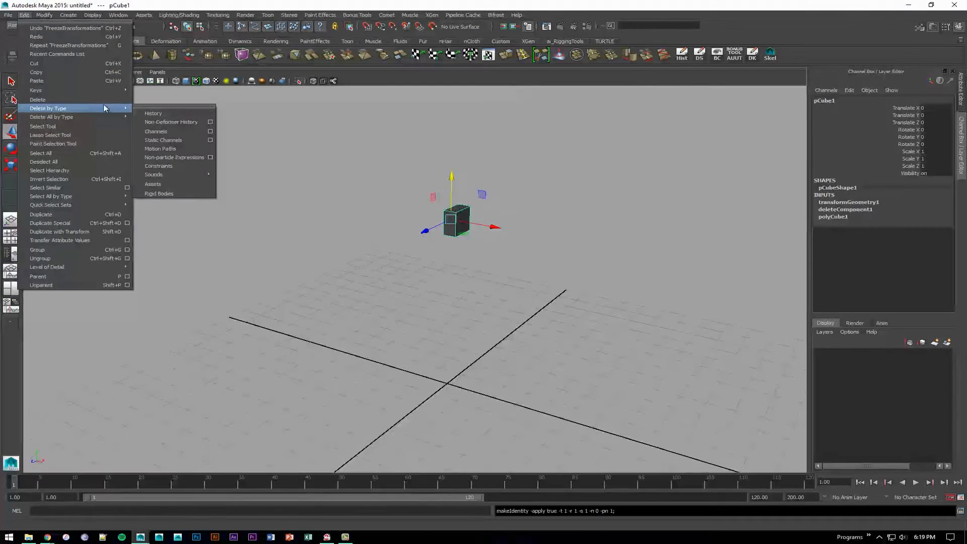
left_click(154, 113)
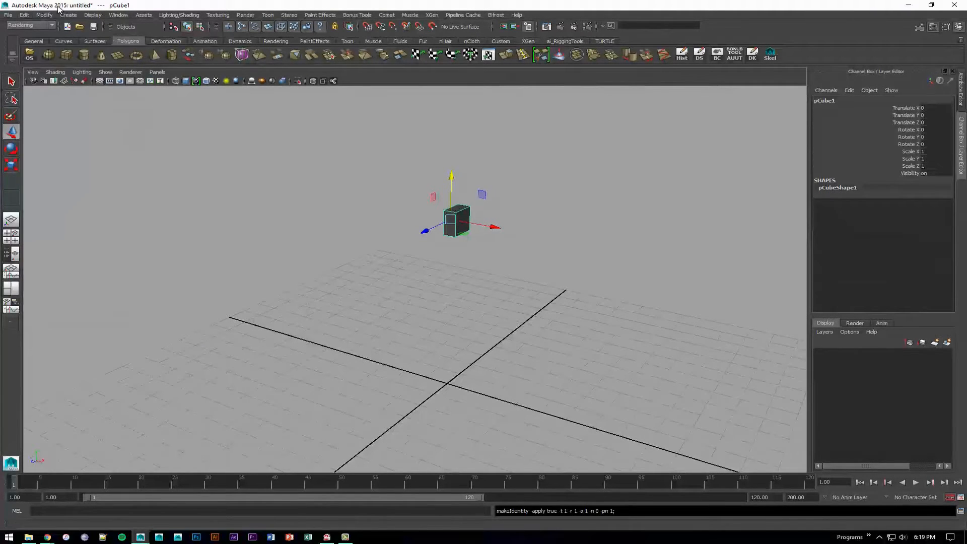
Reset the half-cube's transformations so its pivot sits at the world origin
left_click(44, 15)
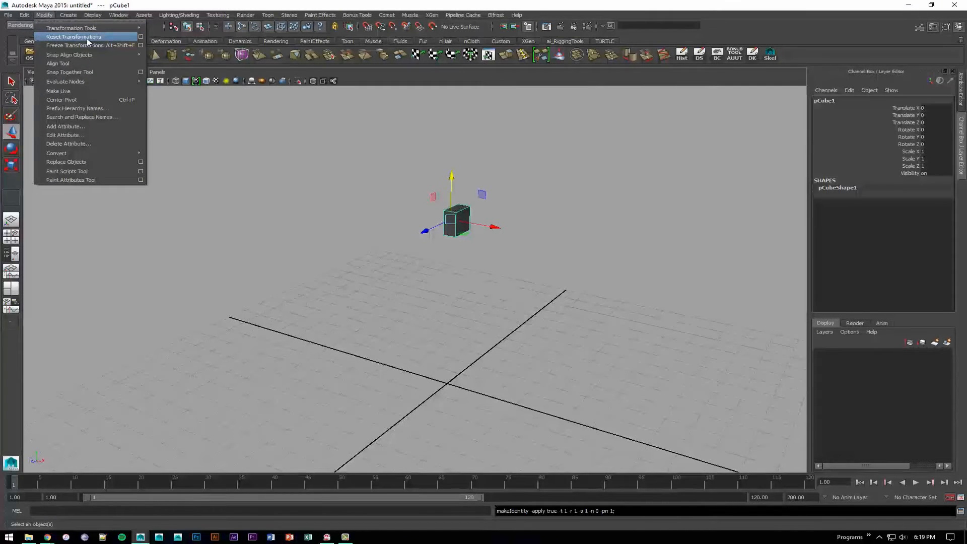
left_click(87, 39)
left_click_drag(463, 280, 456, 241, "alt")
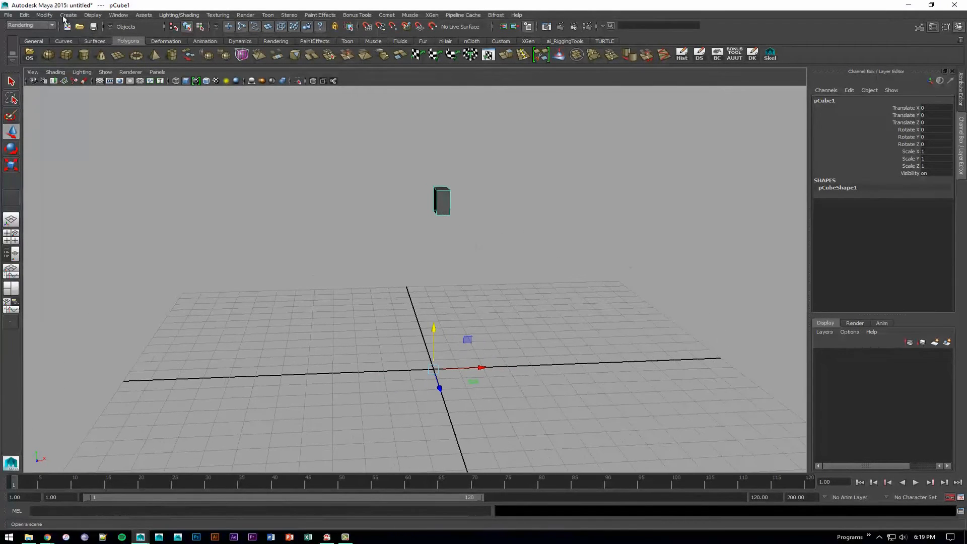
Duplicate the half-cube with Duplicate Special as one instance with a scale of -1 in X
left_click(24, 15)
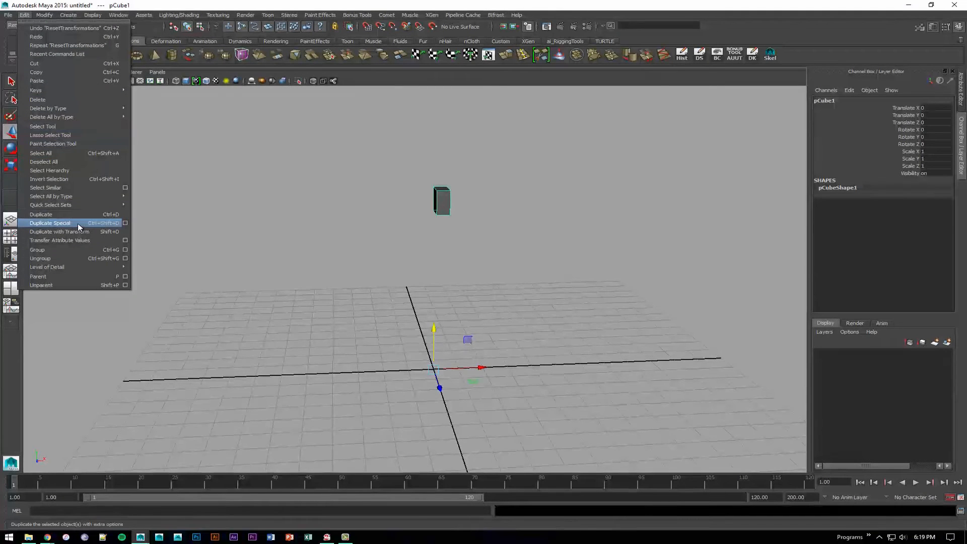
left_click(126, 223)
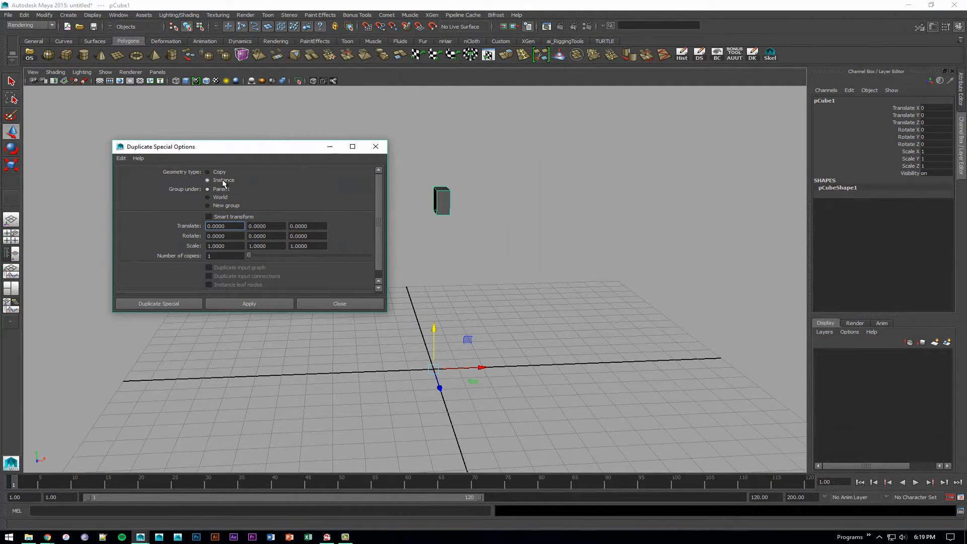
left_click(222, 246)
key("ctrl+a")
type("-")
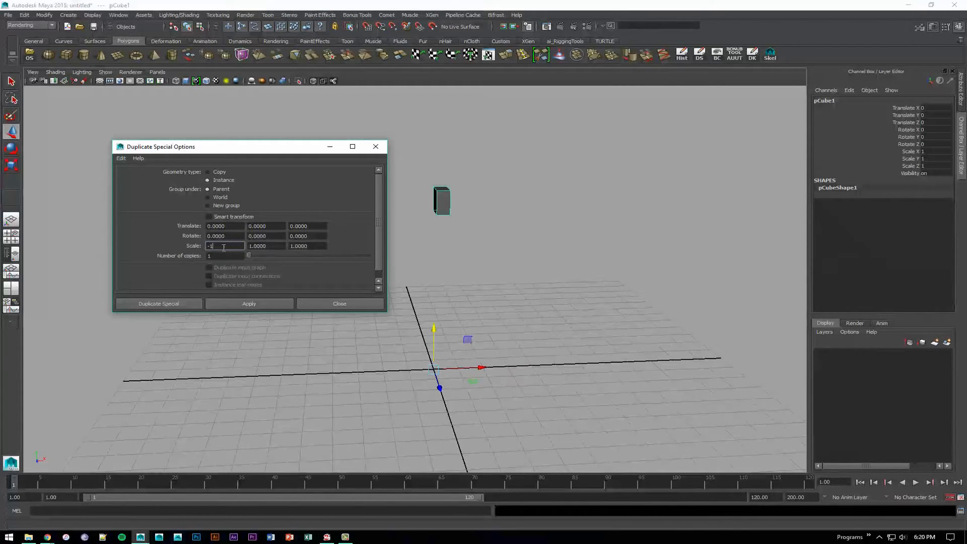
left_click(261, 246)
left_click(304, 246)
left_click(235, 247)
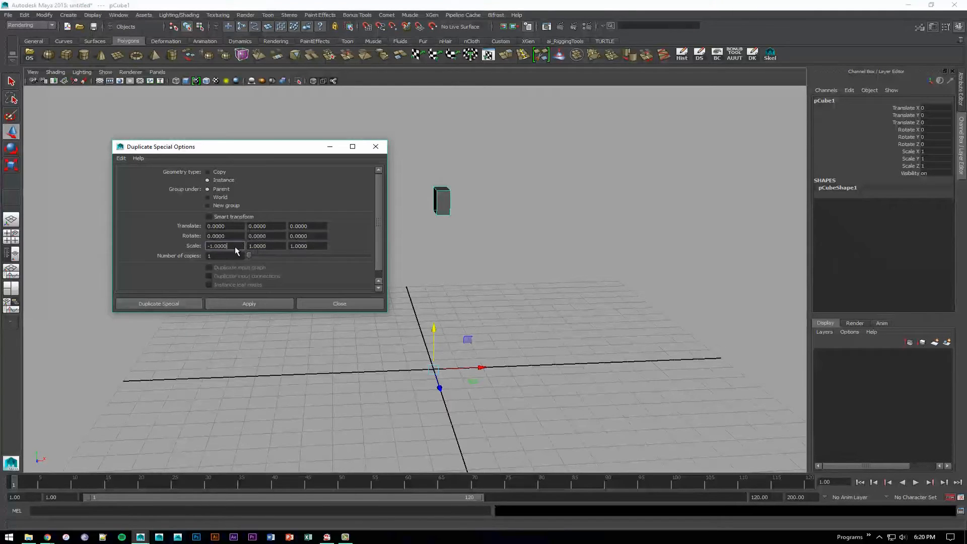
left_click(168, 303)
Move several outer corner vertices of the original half-cube to reshape both mirrored halves
left_click_drag(186, 287, 391, 242, "alt")
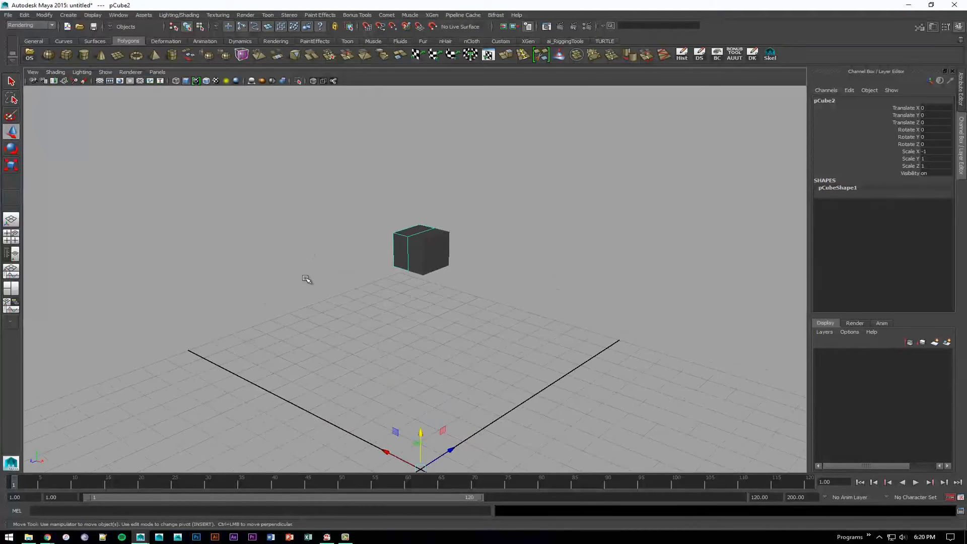
left_click_drag(306, 278, 443, 305, "alt")
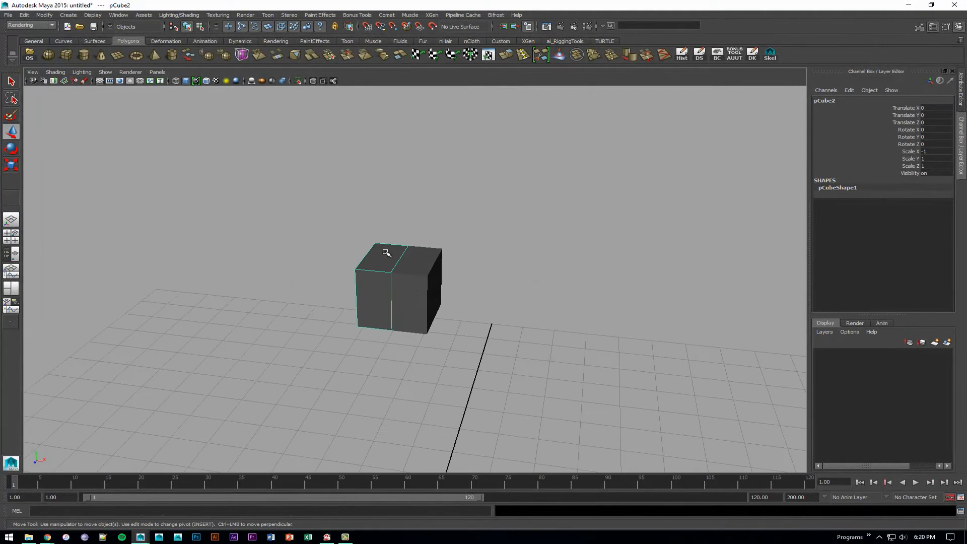
left_click(427, 266)
key("F9")
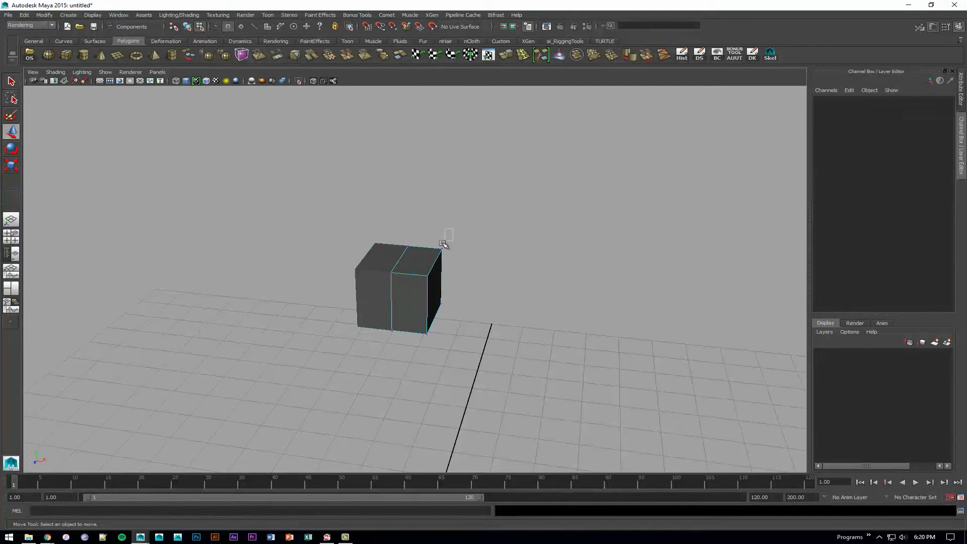
left_click(442, 248)
left_click_drag(442, 247, 408, 275)
left_click(427, 276)
left_click(427, 333)
left_click_drag(441, 337, 327, 268)
left_click(379, 267)
left_click_drag(422, 271, 544, 277, "alt")
left_click(427, 313)
Return to object mode and select the original half-cube
key("q")
key("F8")
left_click(456, 291)
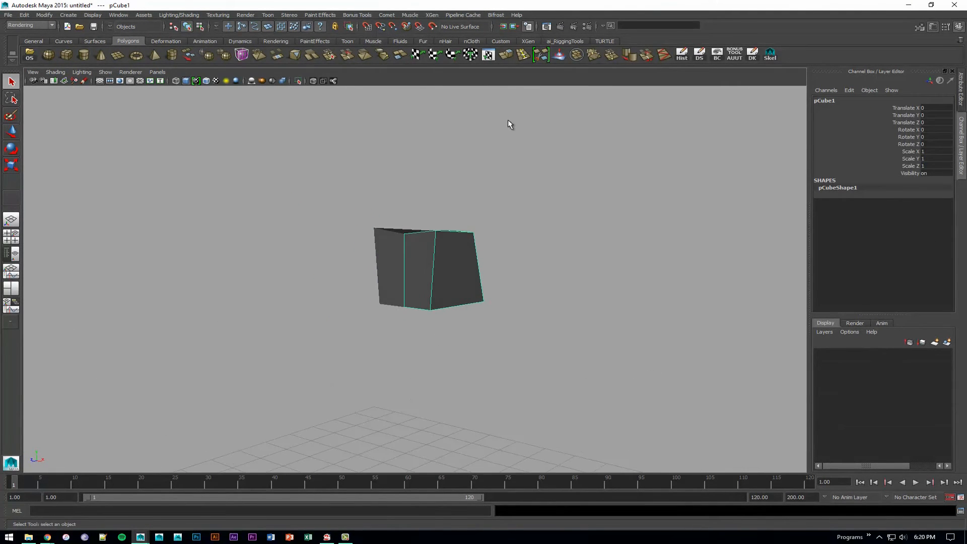
Insert a horizontal edge loop around the middle of the original half-cube and return to object mode
left_click(523, 55)
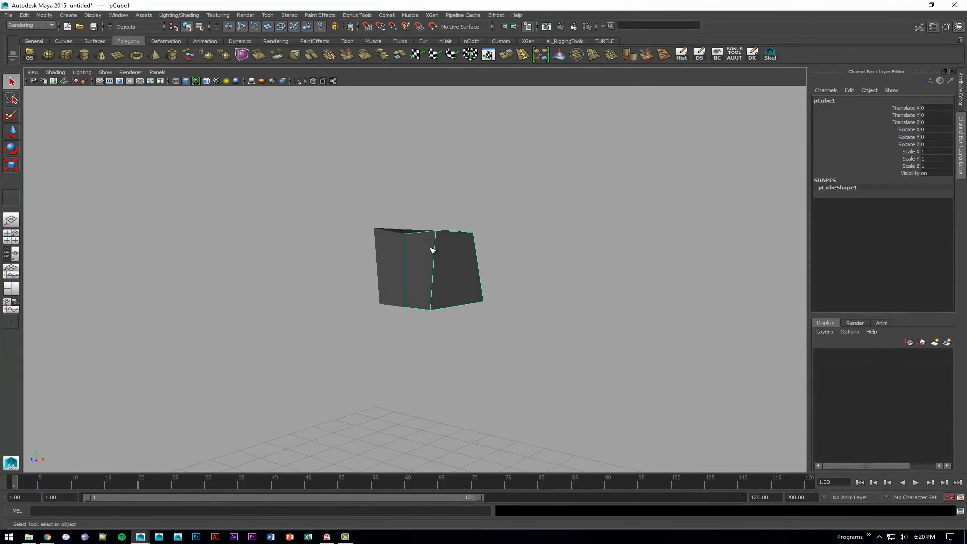
left_click(434, 275)
key("q")
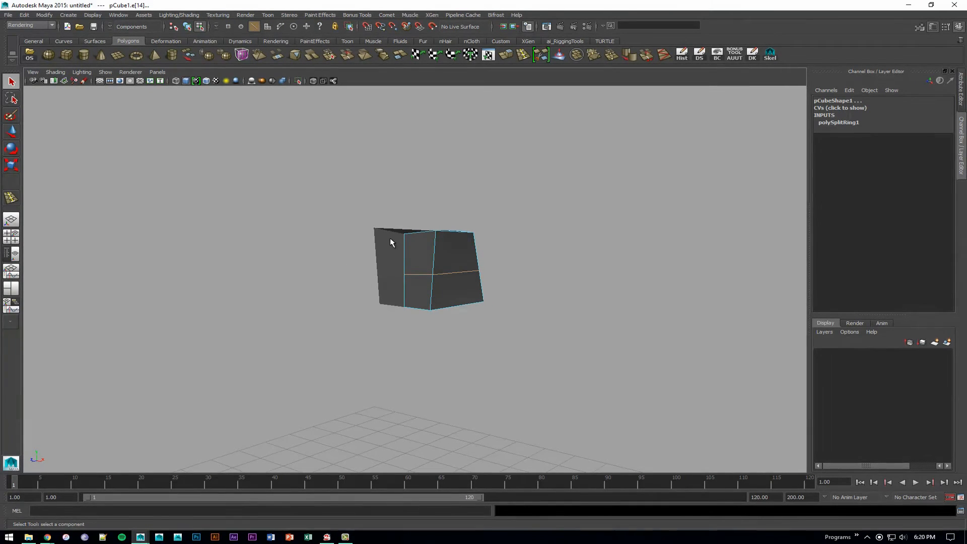
left_click_drag(390, 238, 476, 301, "alt")
left_click(479, 293)
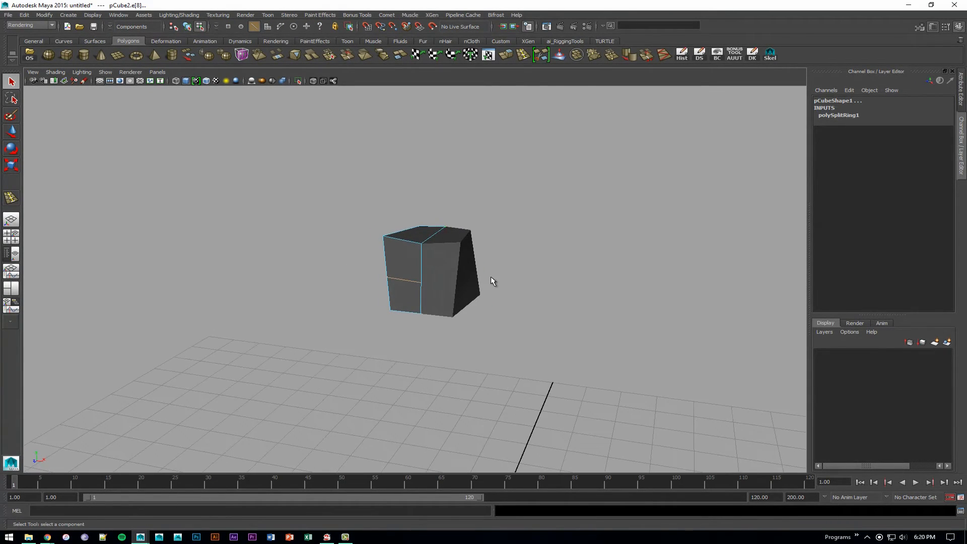
key("F8")
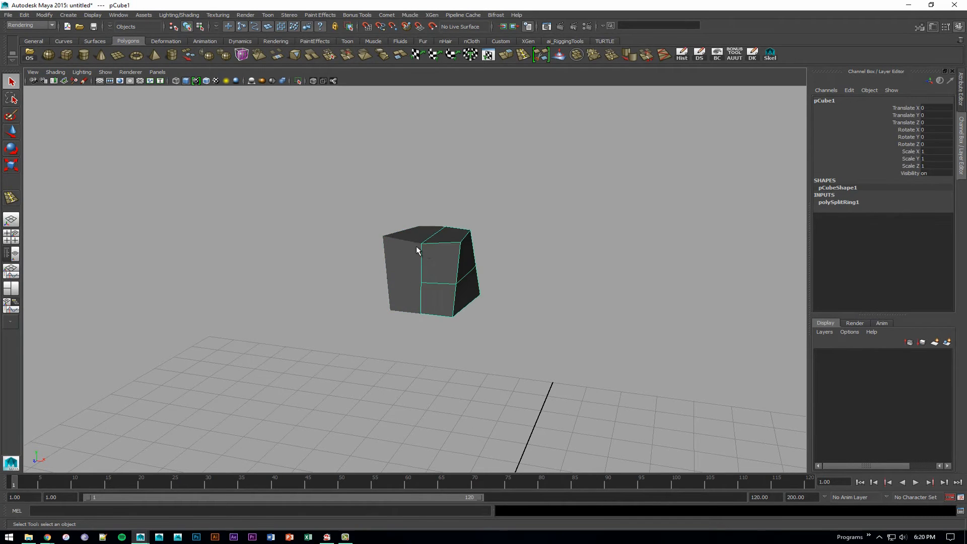
Move the outer side edge of the new loop on the original half outward along X to bulge both halves
left_click(453, 281)
key("F8")
left_click(463, 280)
left_click_drag(476, 296, 496, 277, "alt")
key("w")
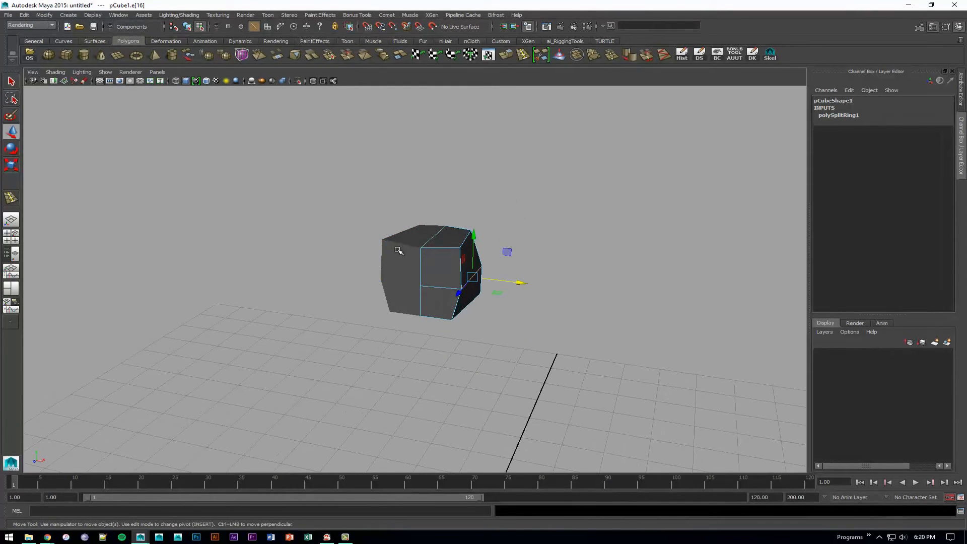
left_click_drag(514, 263, 514, 259, "alt")
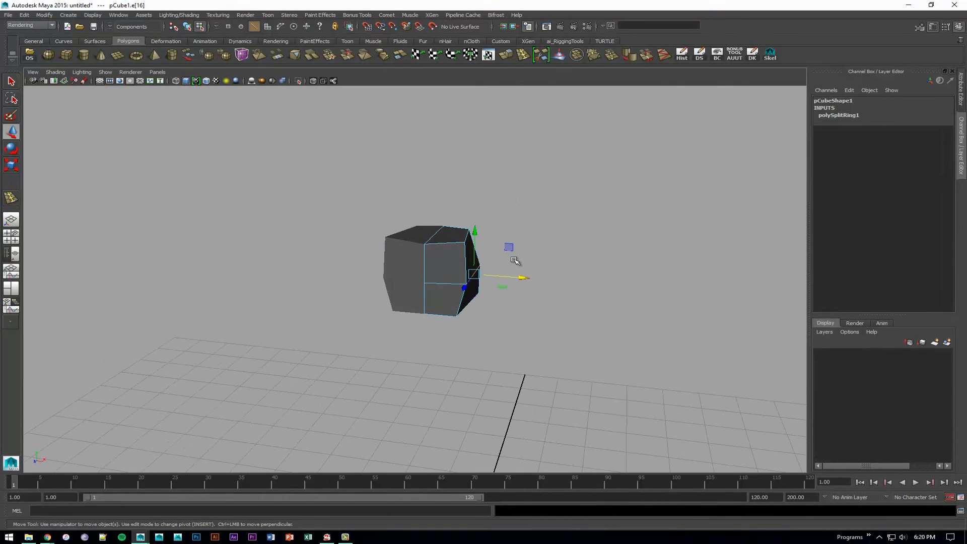
Select both cube halves in object mode and combine them into a single polygon mesh
key("F8")
left_click(519, 252)
key("ctrl+shift+d")
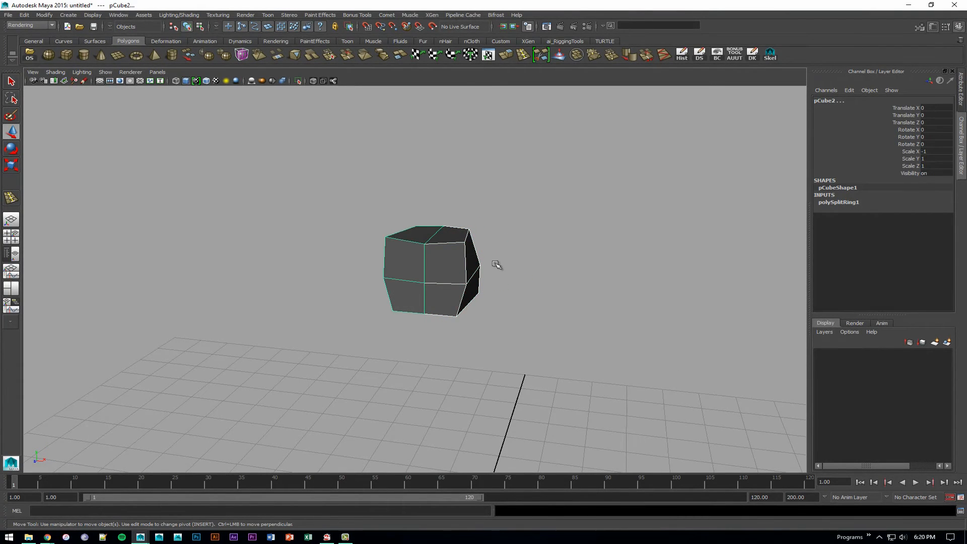
left_click(33, 25)
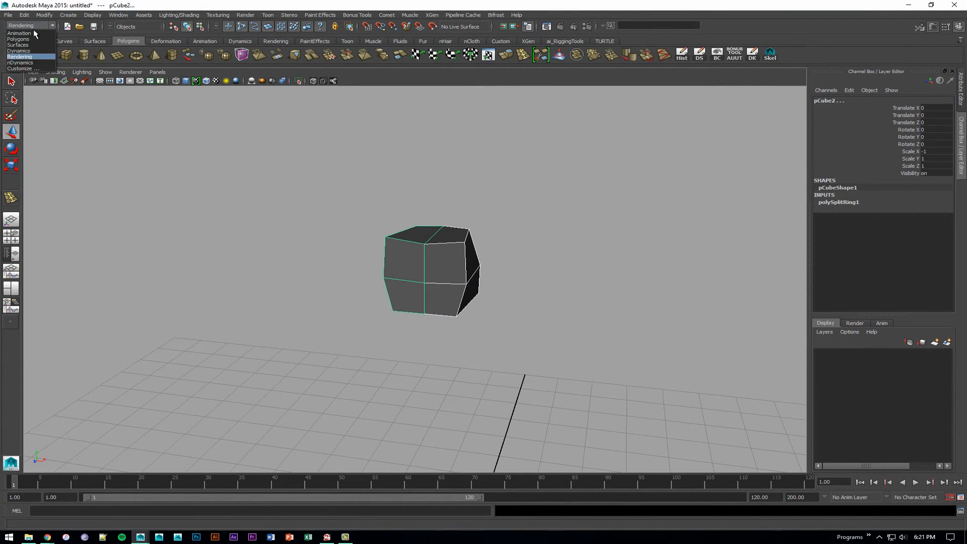
left_click(31, 38)
left_click(188, 16)
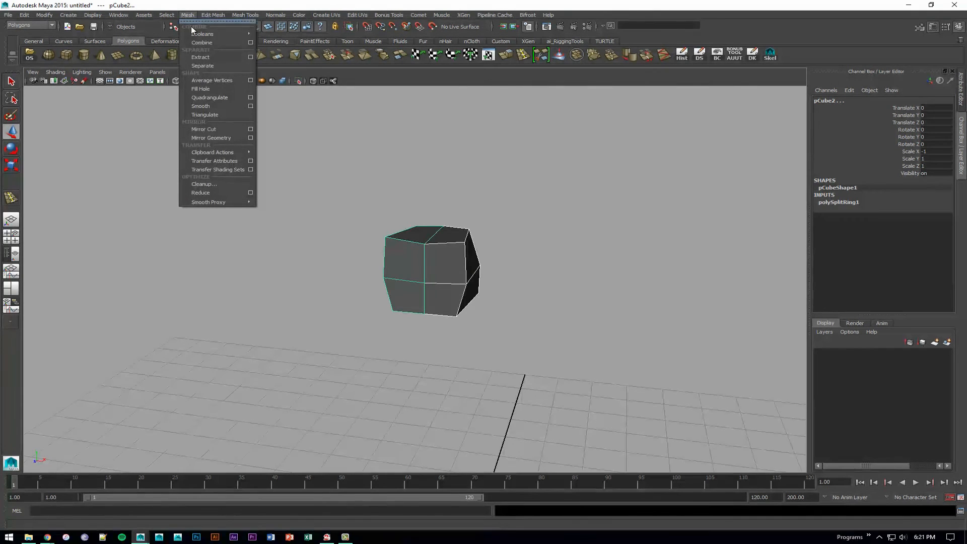
left_click(196, 39)
Enter vertex mode on the combined mesh and display it in wireframe
left_click_drag(310, 162, 422, 205, "alt")
right_click_drag(422, 204, 451, 226, "alt")
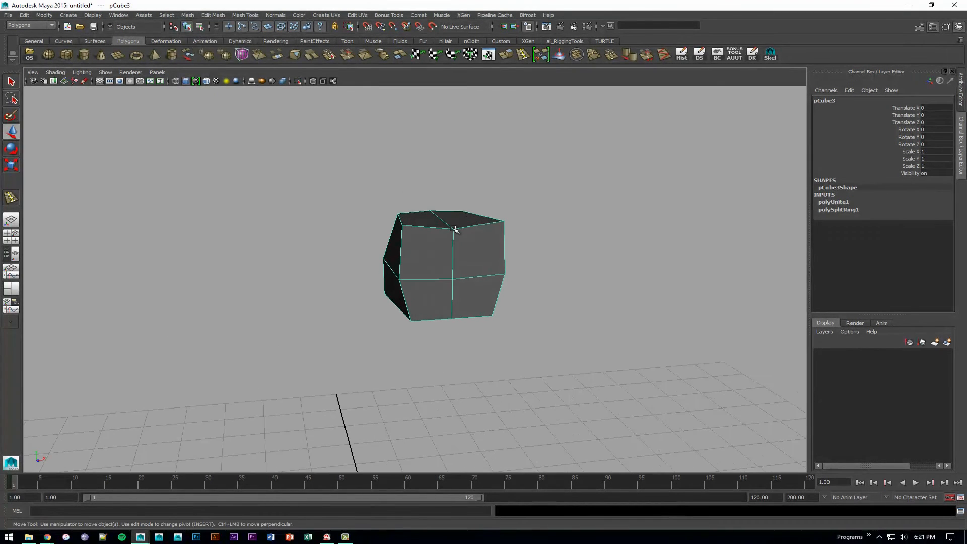
key("F8")
mouse_move(442, 255)
left_mouse_down("alt")
mouse_move(432, 272)
mouse_move(444, 284)
left_mouse_up("alt")
key("4")
key("q")
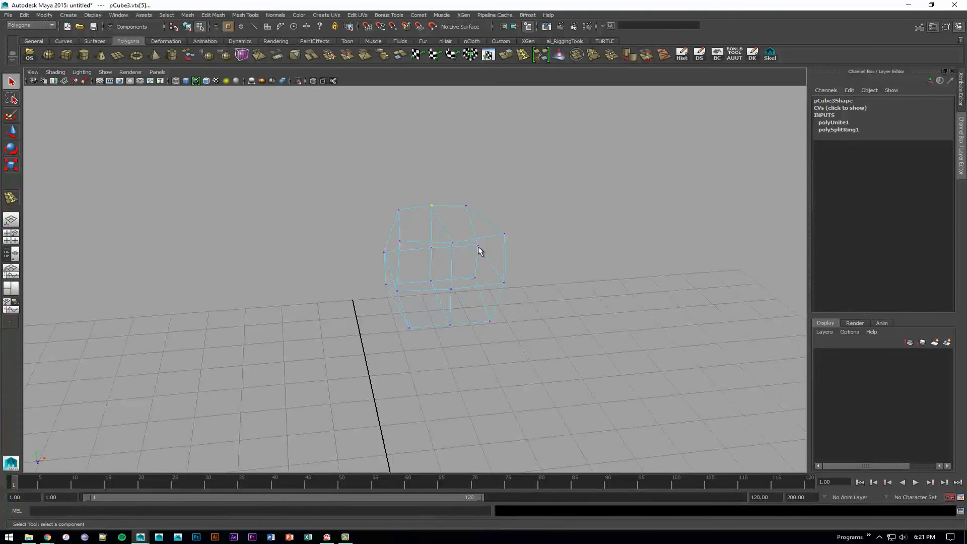
mouse_move(479, 251)
left_mouse_down("alt")
mouse_move(471, 255)
mouse_move(482, 254)
left_mouse_up("alt")
Move individual vertices on the top centre seam sideways to test whether the two halves are joined
left_click(438, 207)
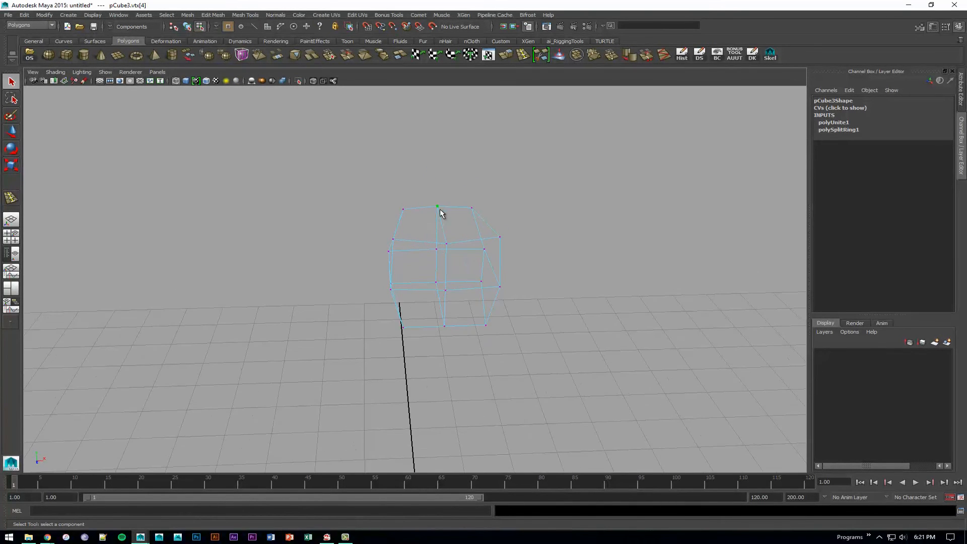
key("w")
mouse_move(457, 207)
left_mouse_down()
mouse_move(447, 205)
mouse_move(469, 246)
mouse_move(456, 263)
left_mouse_up()
key("q")
left_click(438, 205)
key("w")
key("q")
left_click(438, 206)
key("w")
key("5")
left_click(441, 262)
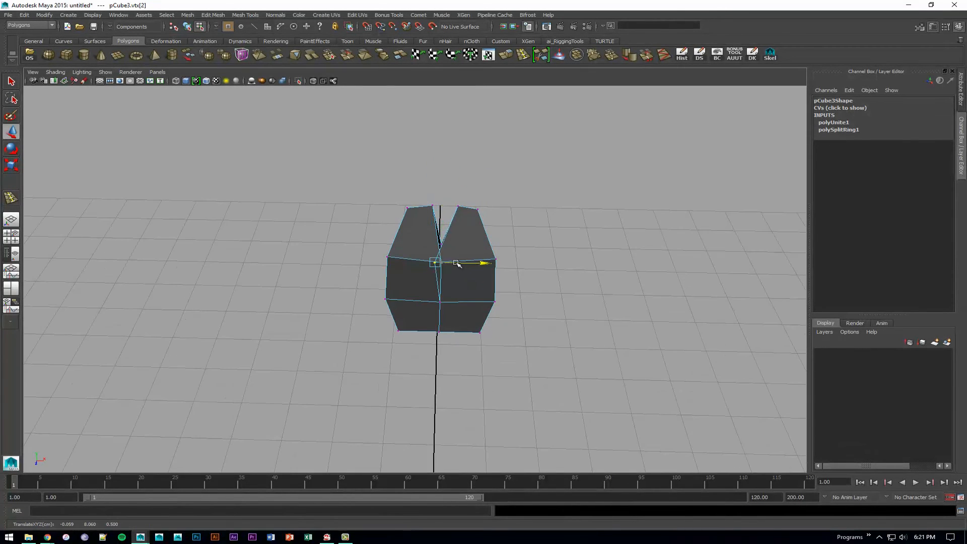
Undo the test moves of the centre seam vertices
key("ctrl+z")
key("ctrl+z")
key("ctrl+z")
key("ctrl+z")
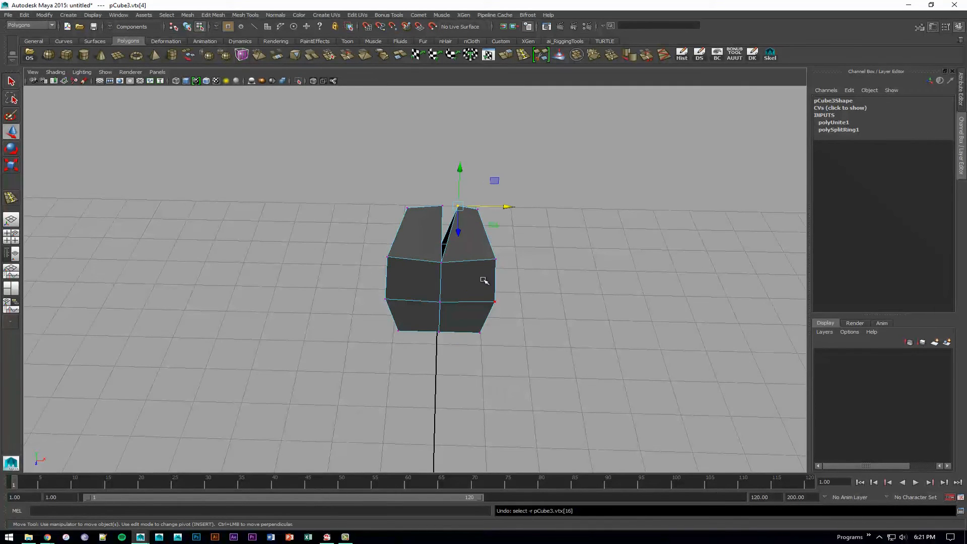
key("ctrl+z")
Merge the overlapping vertices at one end of the top centre seam using Merge Components to Center
left_click_drag(486, 260, 417, 192, "alt")
key("4")
key("q")
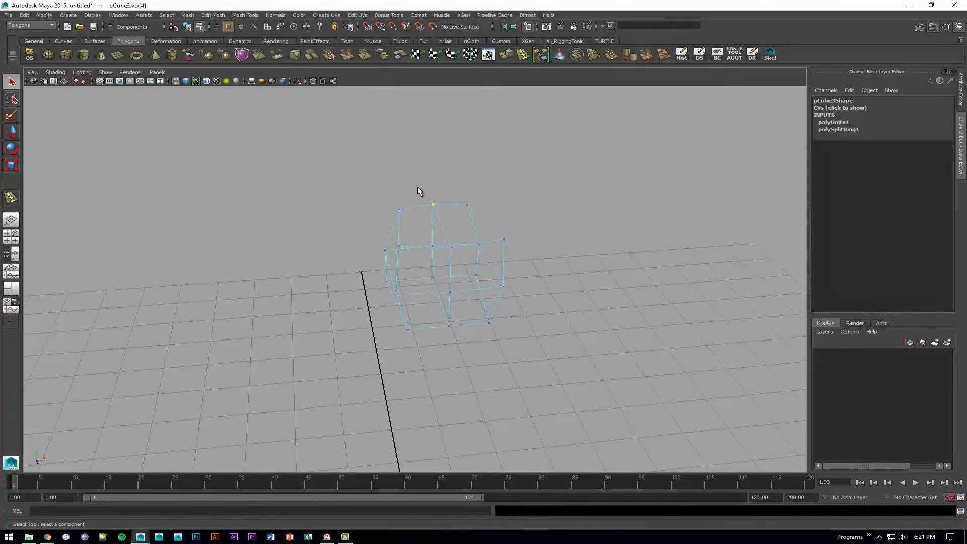
left_click(244, 15)
mouse_move(221, 17)
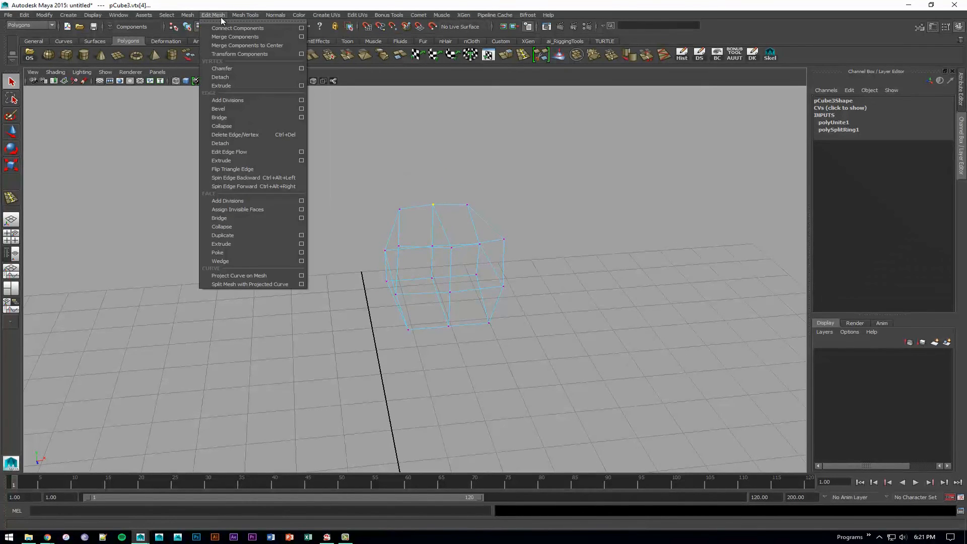
left_click(228, 41)
Repeat Merge Components to Center on each remaining overlapping vertex pair around the centre seam
left_click_drag(385, 162, 469, 242, "alt")
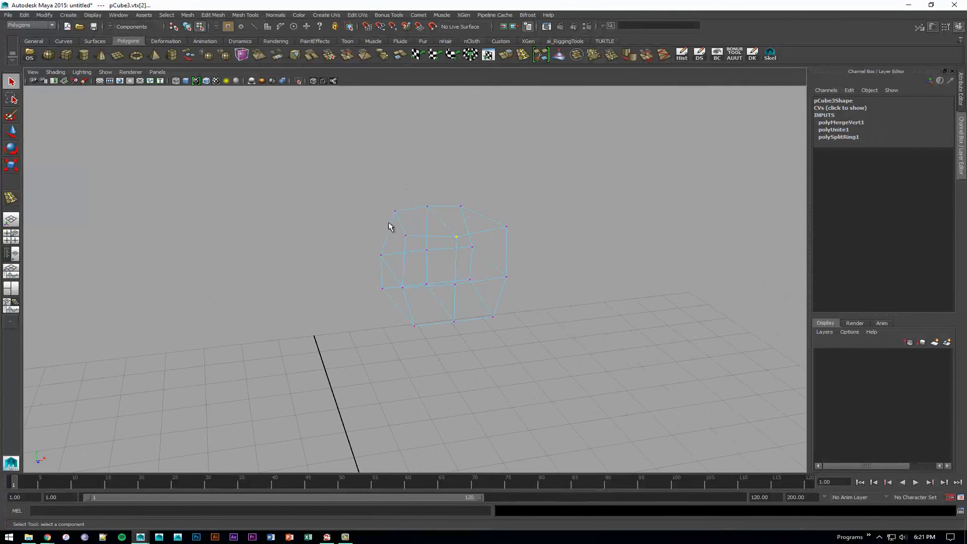
key("g")
key("g")
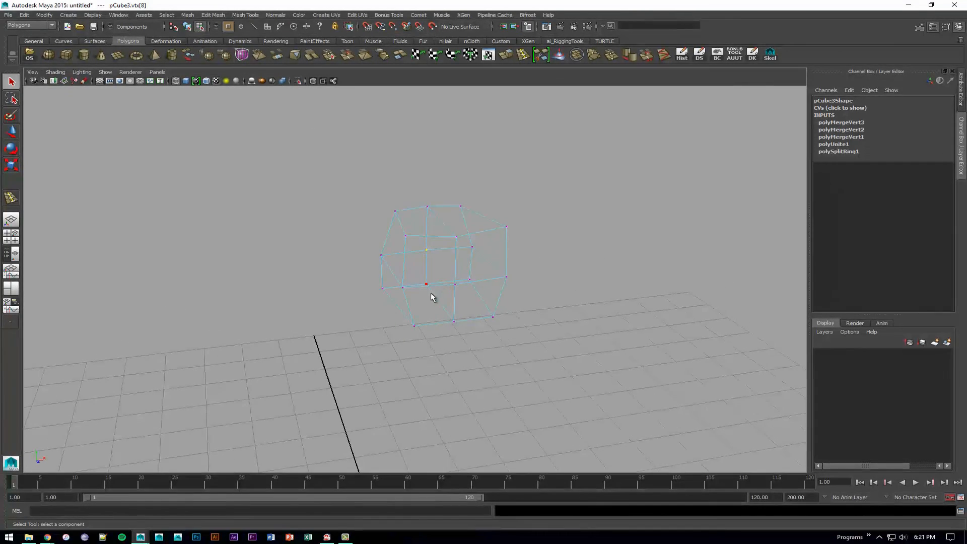
left_click(423, 280)
key("g")
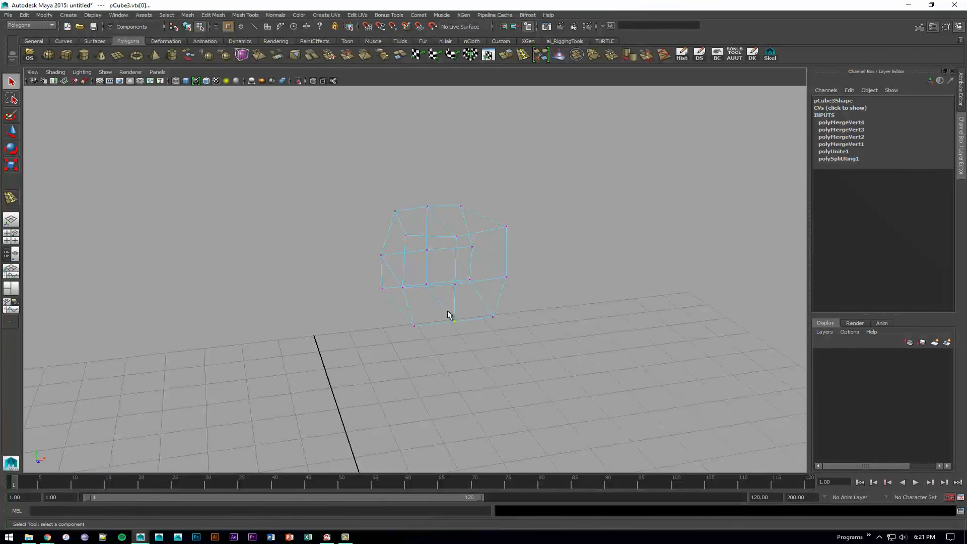
key("g")
left_click(447, 294)
key("g")
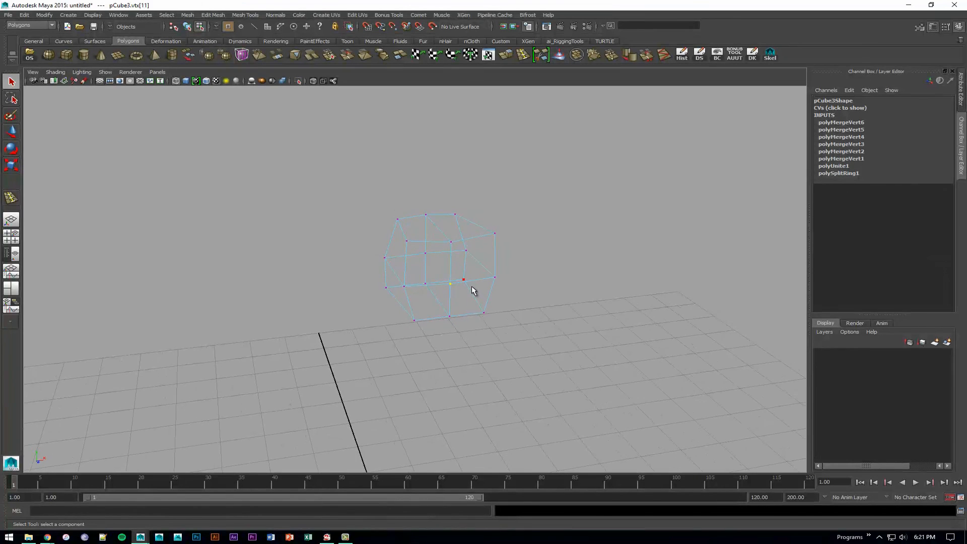
Return the merged mesh to object mode with shaded display and delete its construction history
key("F8")
key("5")
mouse_move(467, 277)
left_mouse_down("alt")
mouse_move(448, 260)
mouse_move(479, 258)
left_mouse_up("alt")
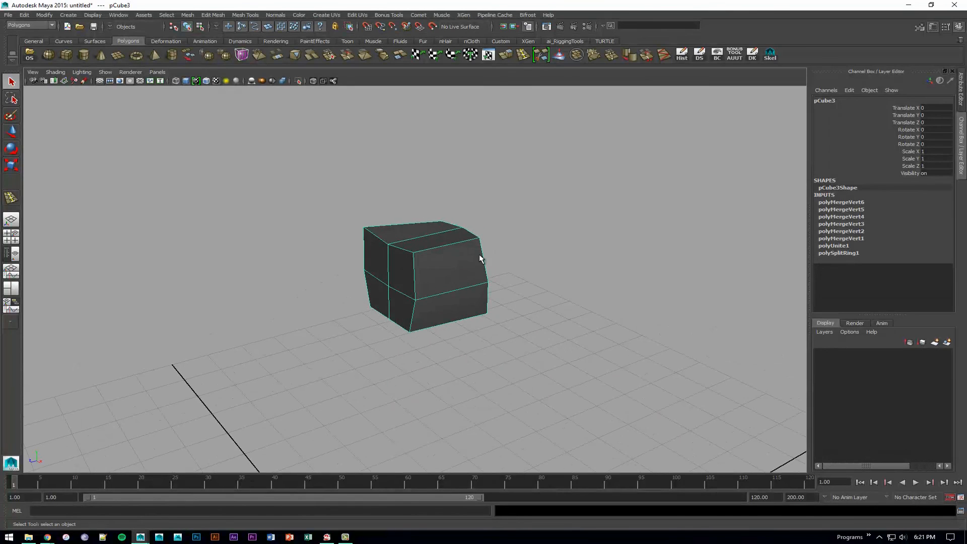
left_click(24, 15)
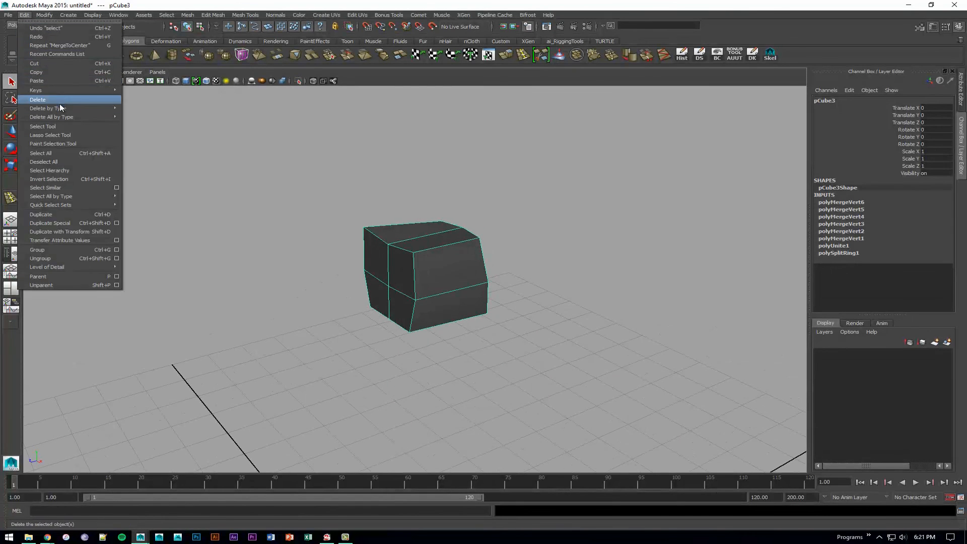
mouse_move(60, 108)
left_click(147, 114)
left_click_drag(285, 129, 538, 210, "alt")
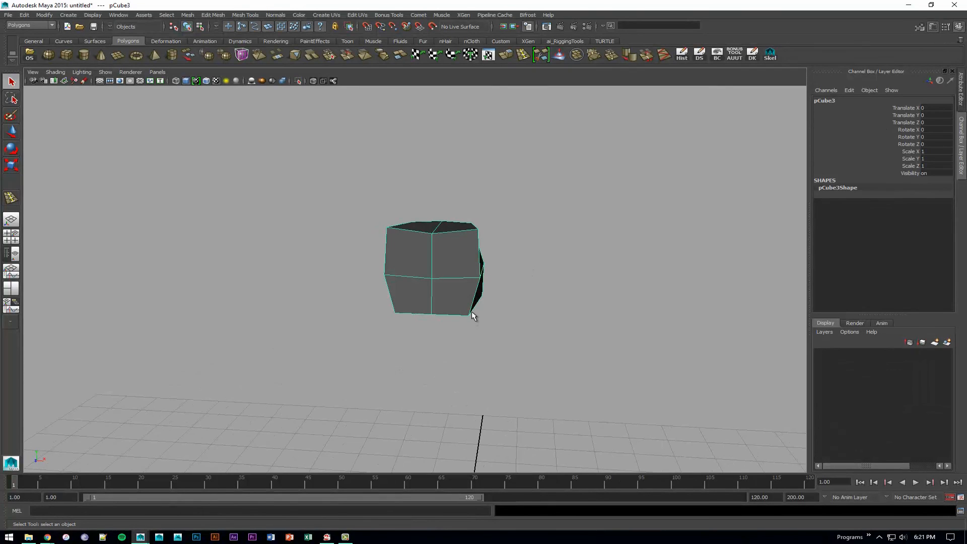